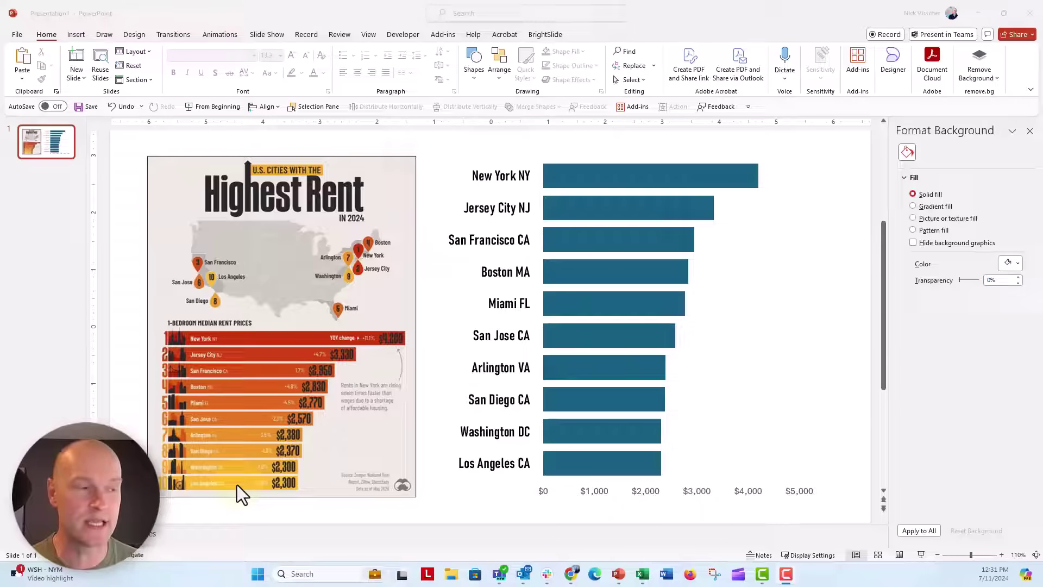
Step: Select the chart's plot area and give it a gradient fill
click(558, 178)
click(553, 150)
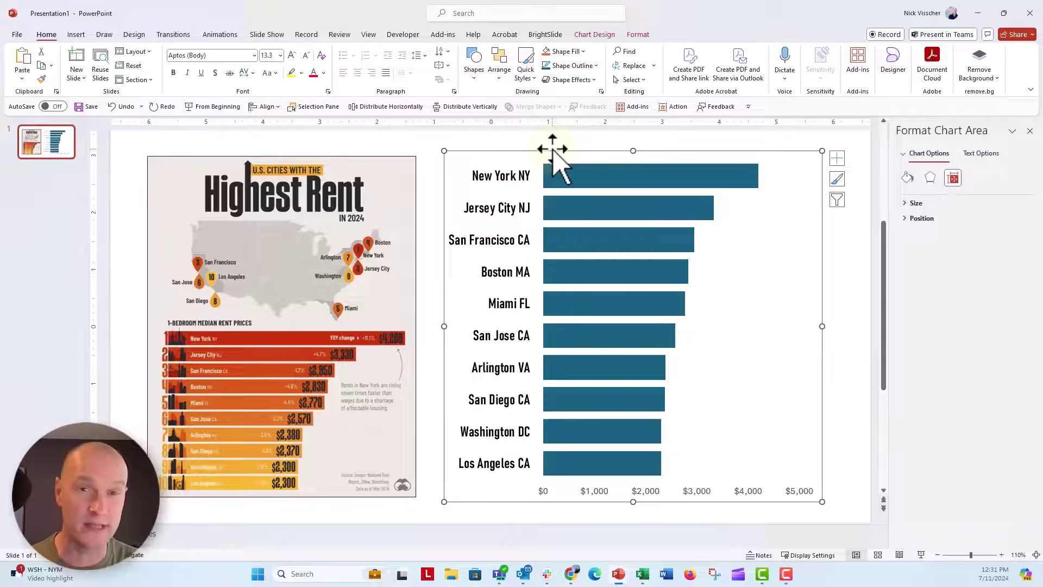
click(727, 277)
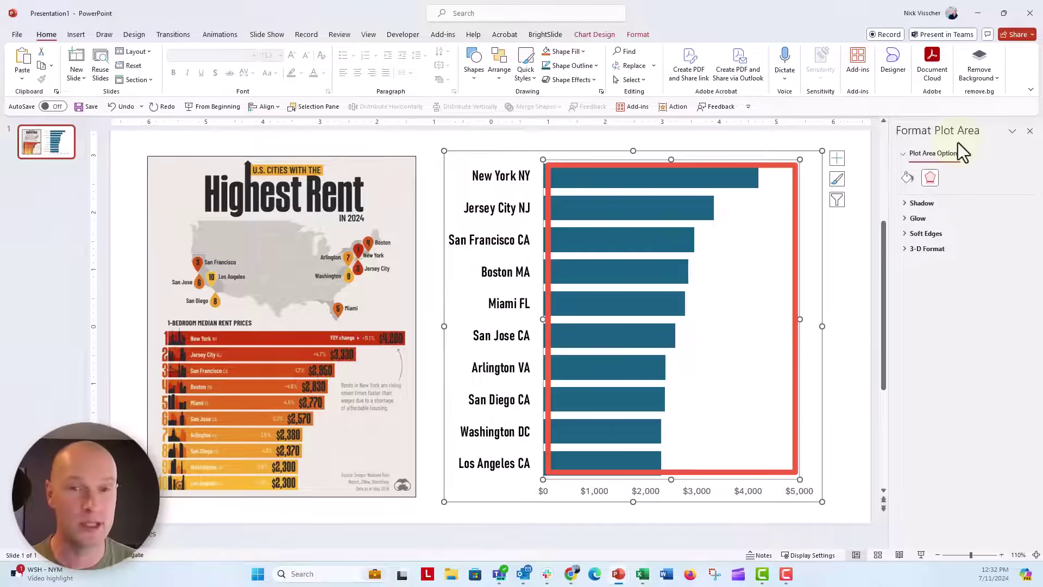
click(908, 181)
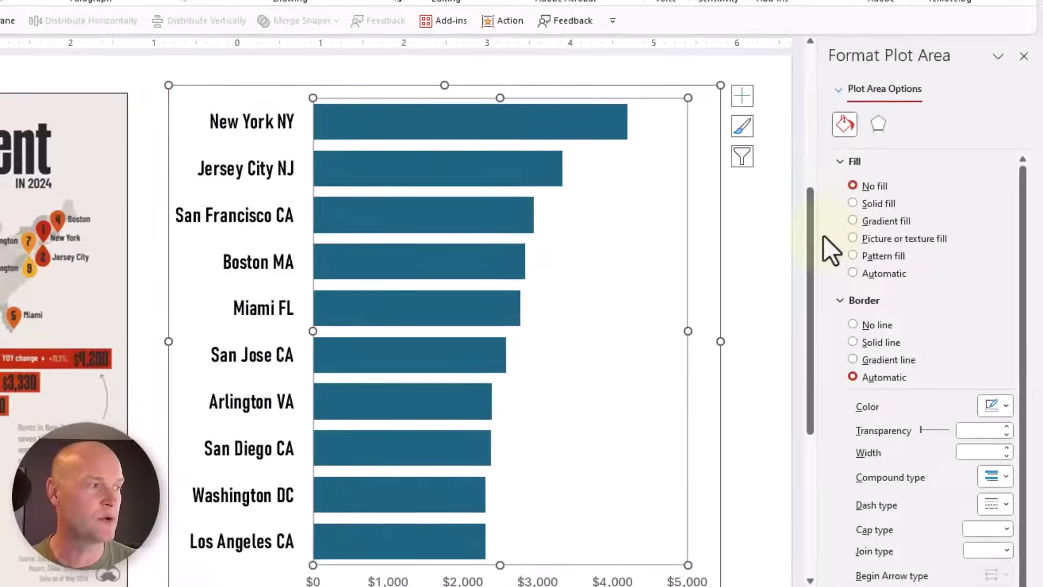
click(879, 226)
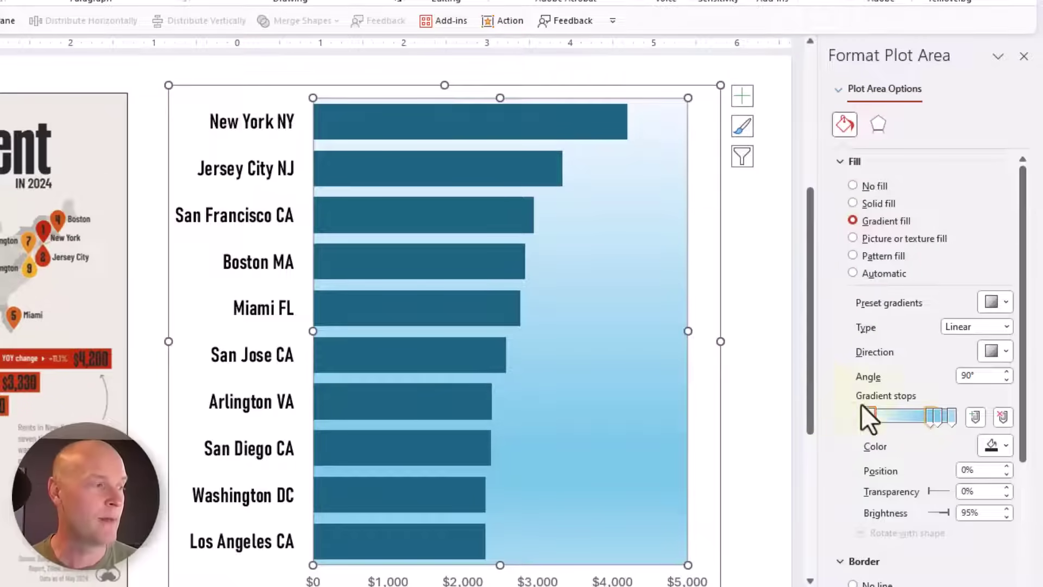
Step: Delete the middle gradient stop and set the gradient direction to 270°
click(931, 417)
drag(931, 417, 931, 442)
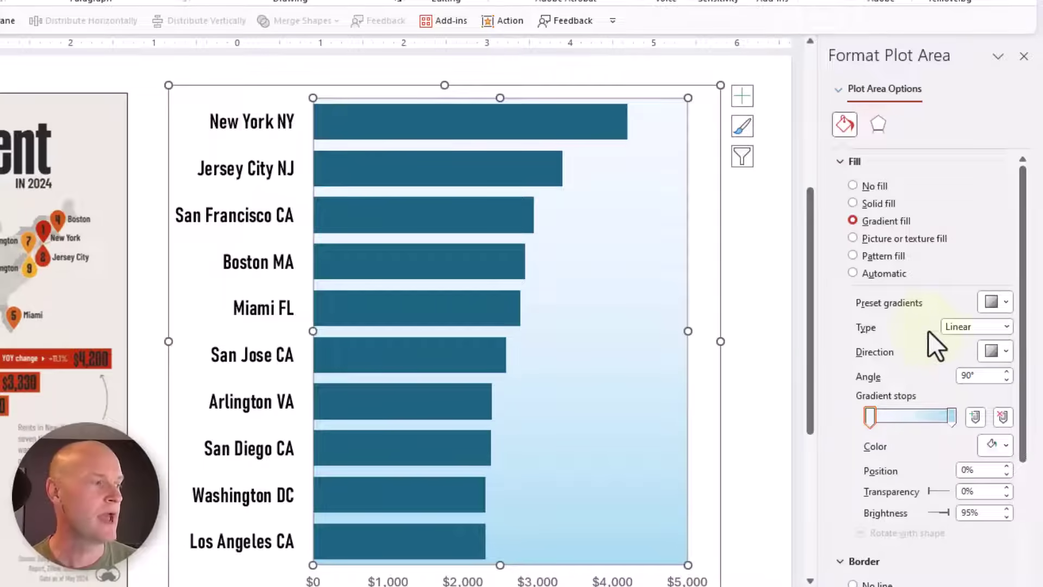
click(997, 351)
click(920, 414)
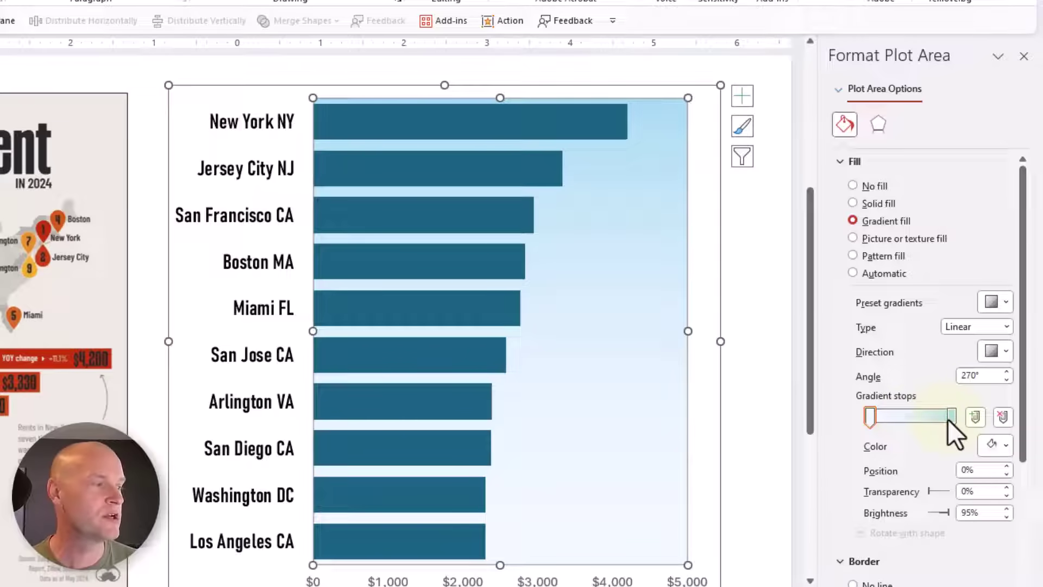
Step: Set the 100% gradient stop to the infographic's red using the Eyedropper
click(949, 418)
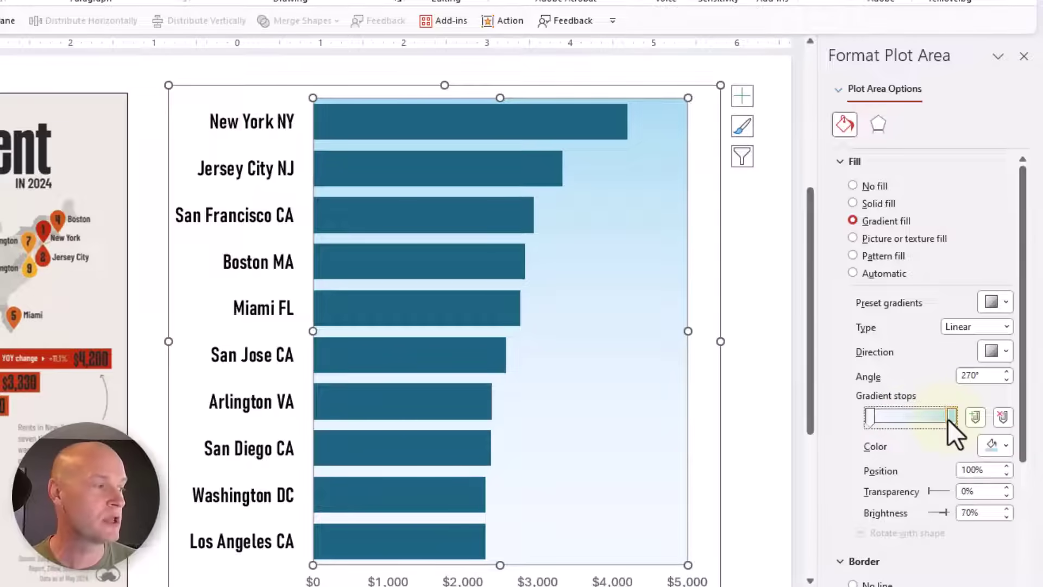
click(1004, 446)
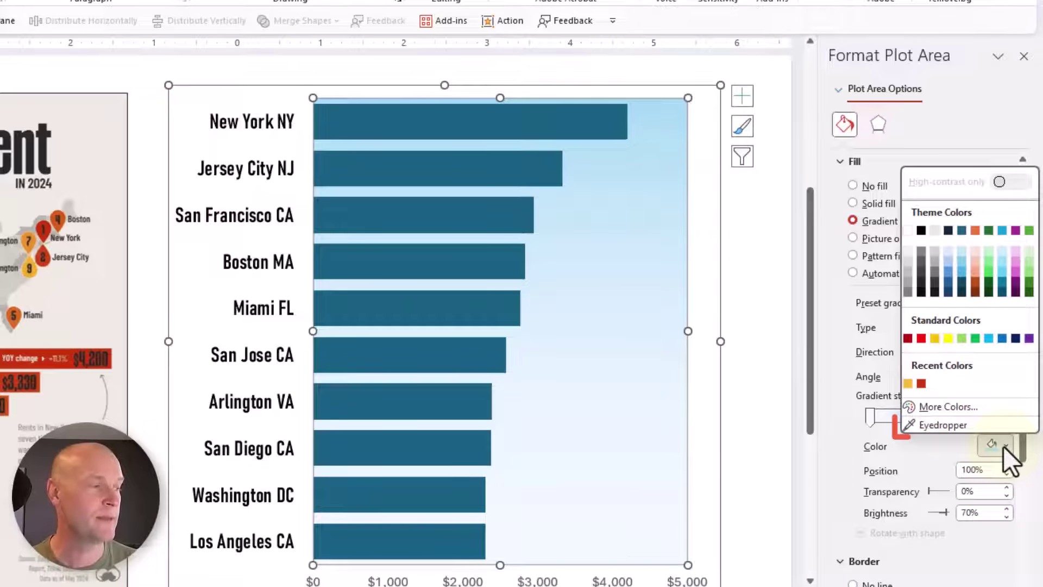
click(965, 428)
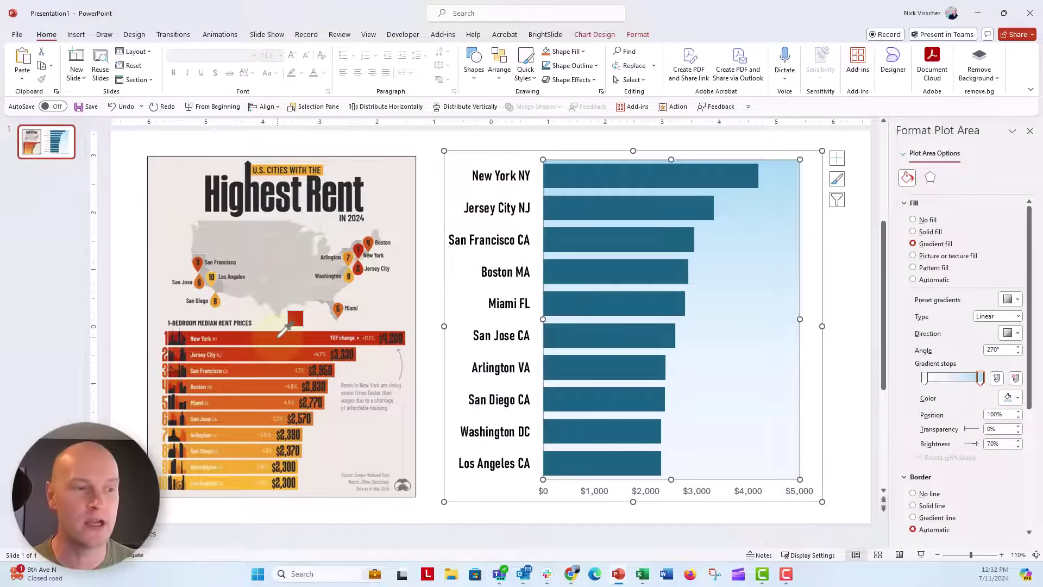
click(279, 335)
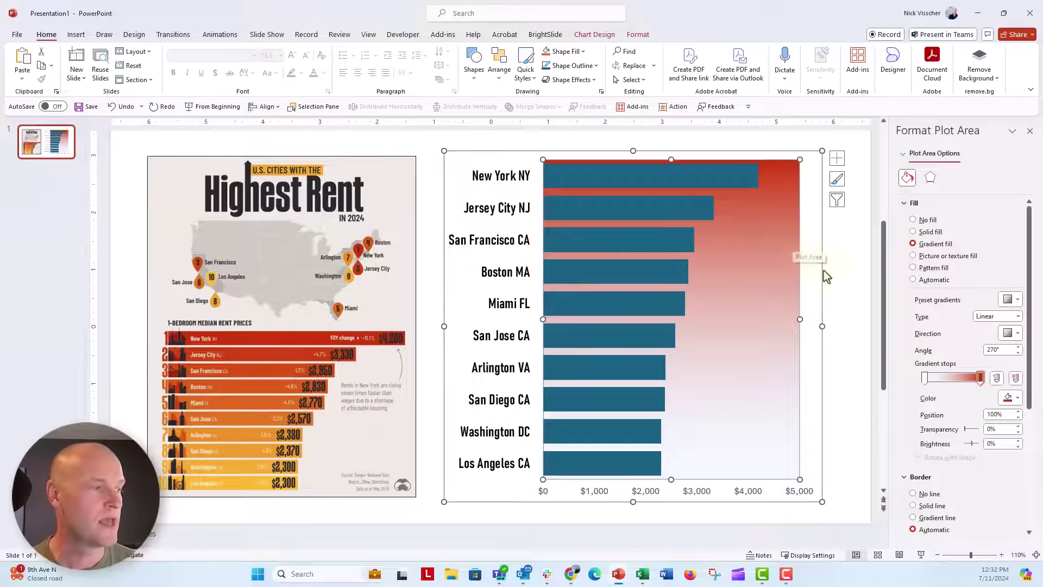
Step: Set the 0% gradient stop to the infographic's yellow-orange using the Eyedropper
click(925, 378)
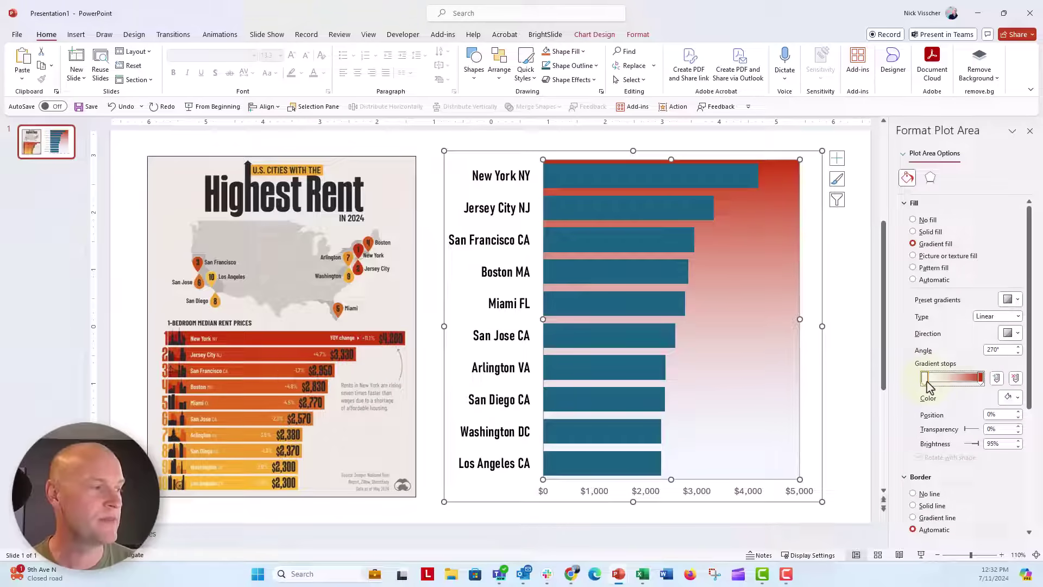
click(1010, 398)
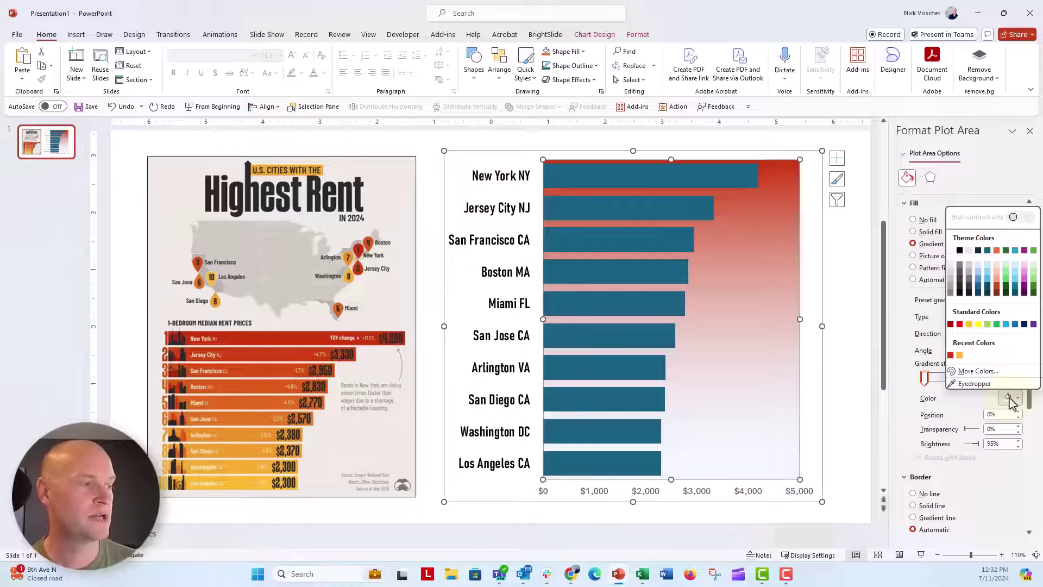
click(974, 383)
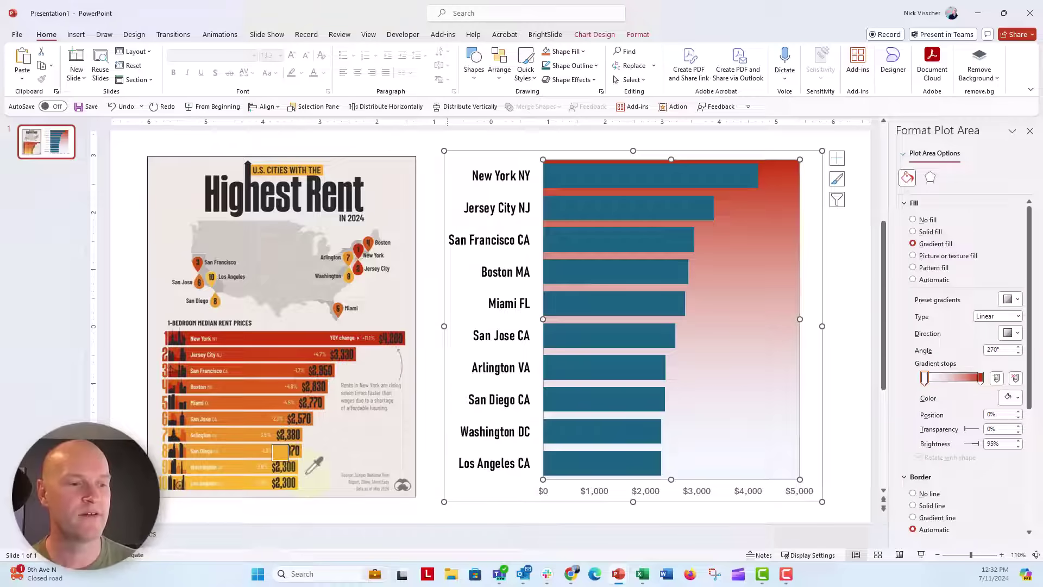
click(235, 482)
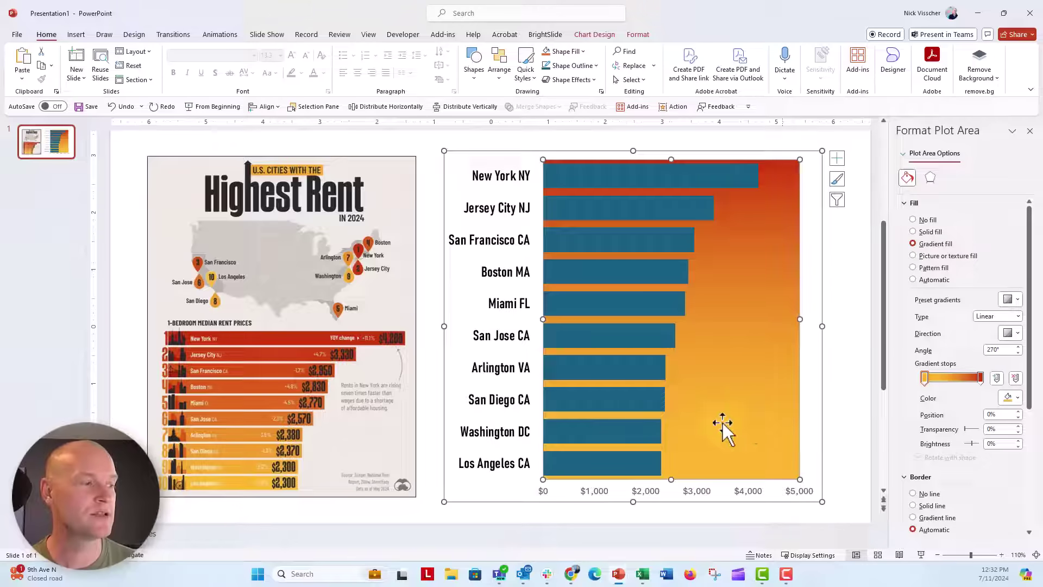
click(438, 216)
mouse_move(558, 174)
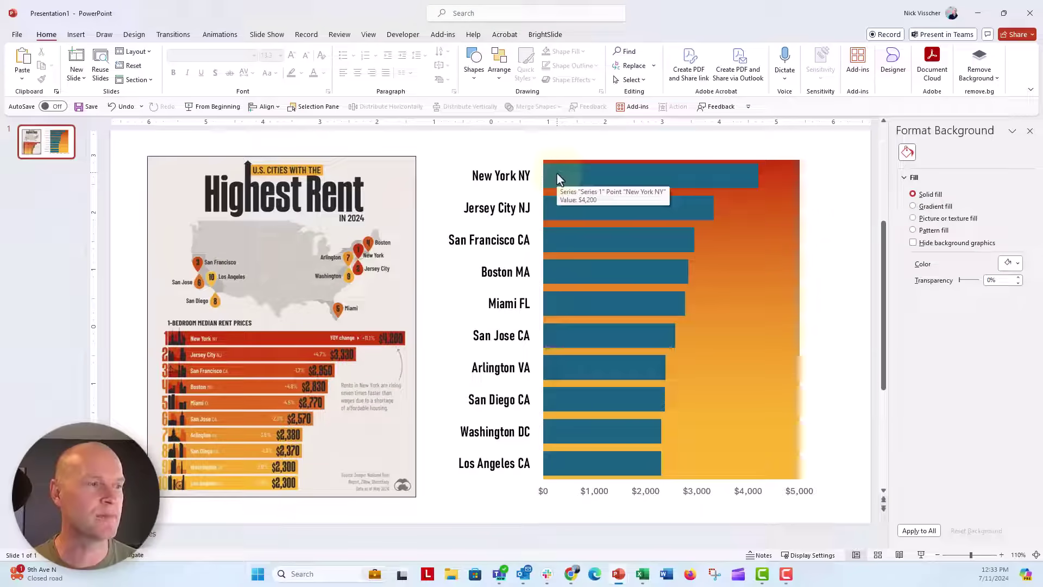
Step: Set the bar series' Gap Width to 0%
click(556, 175)
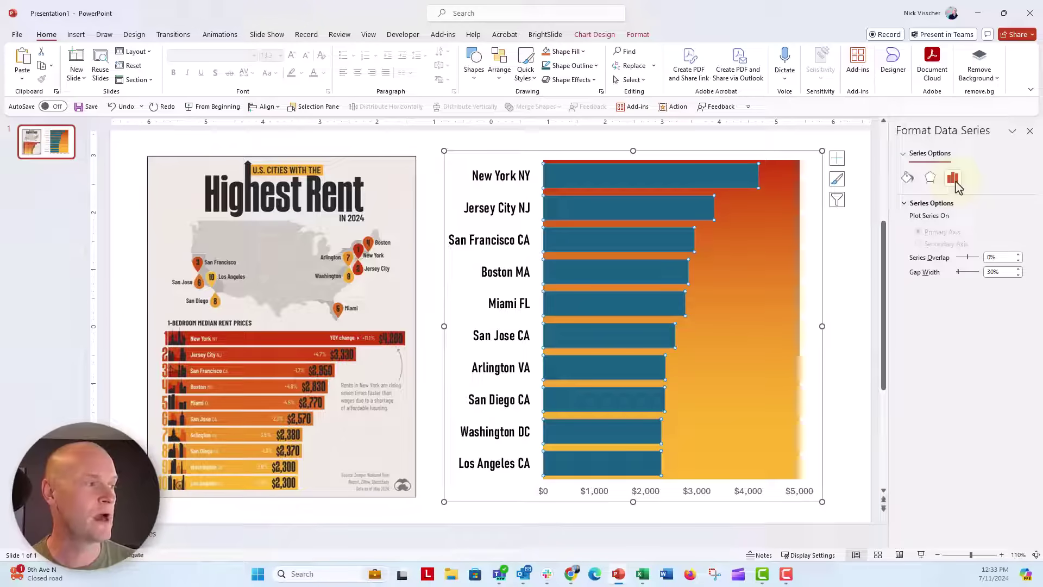
drag(958, 275, 956, 276)
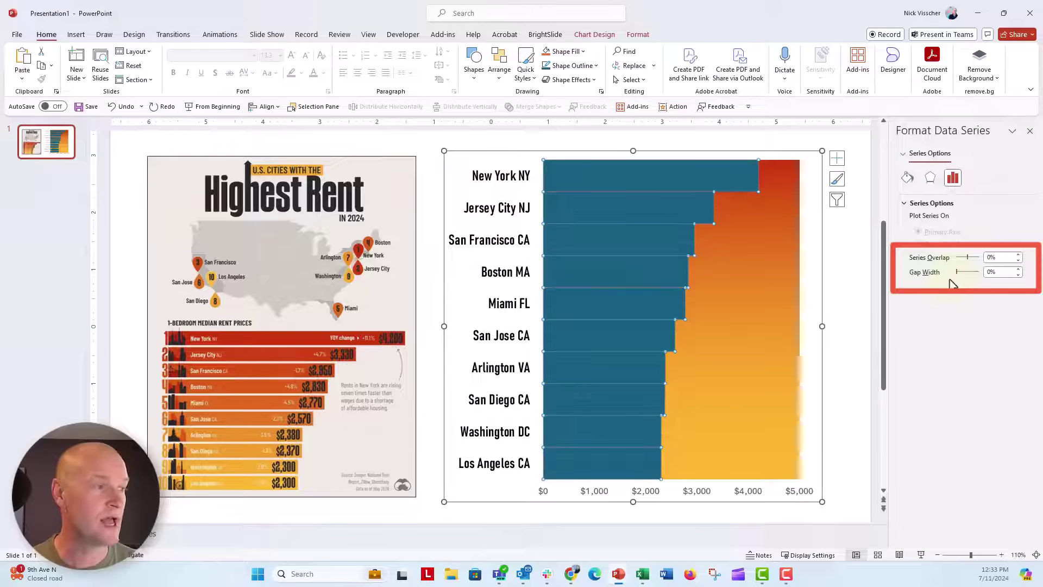
Step: Give the bars a 4 pt solid white outline
click(911, 181)
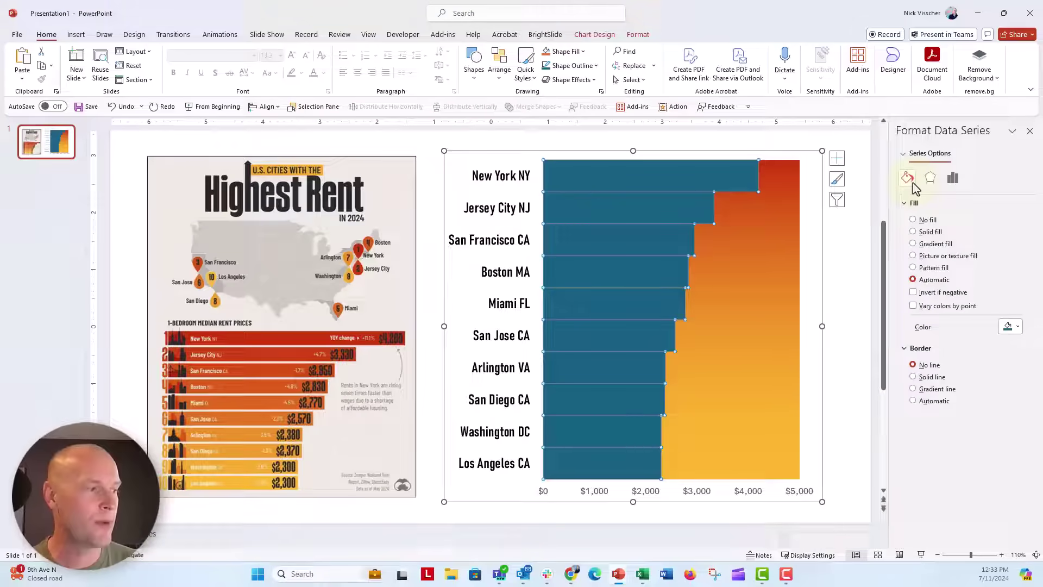
click(922, 377)
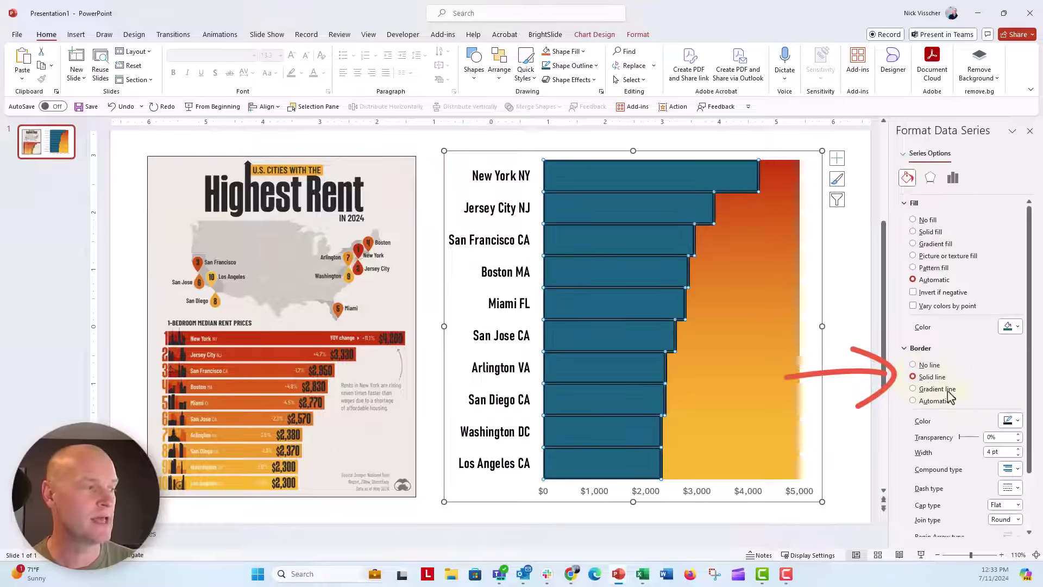
click(1010, 421)
click(950, 273)
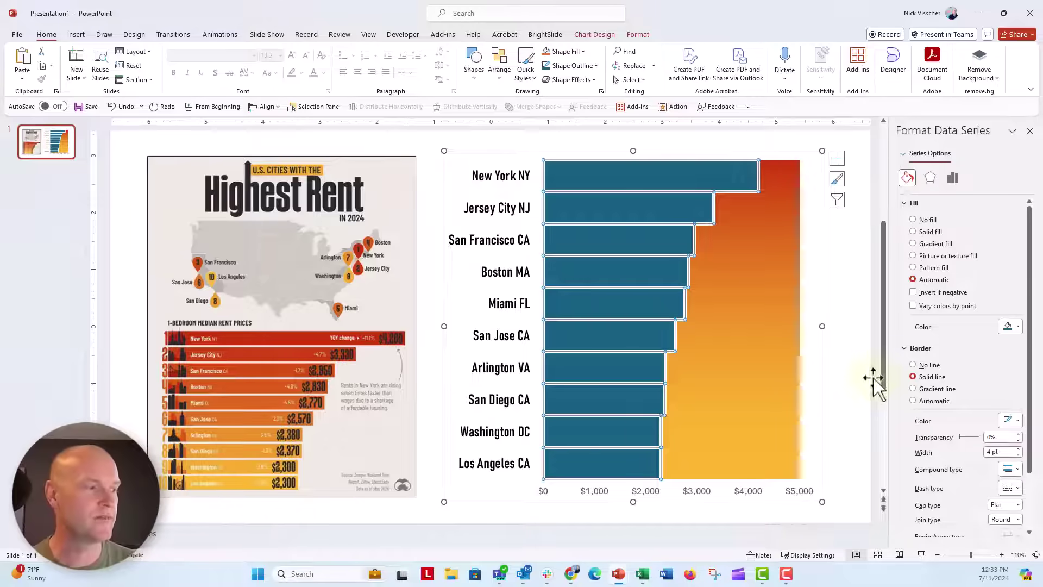
click(792, 496)
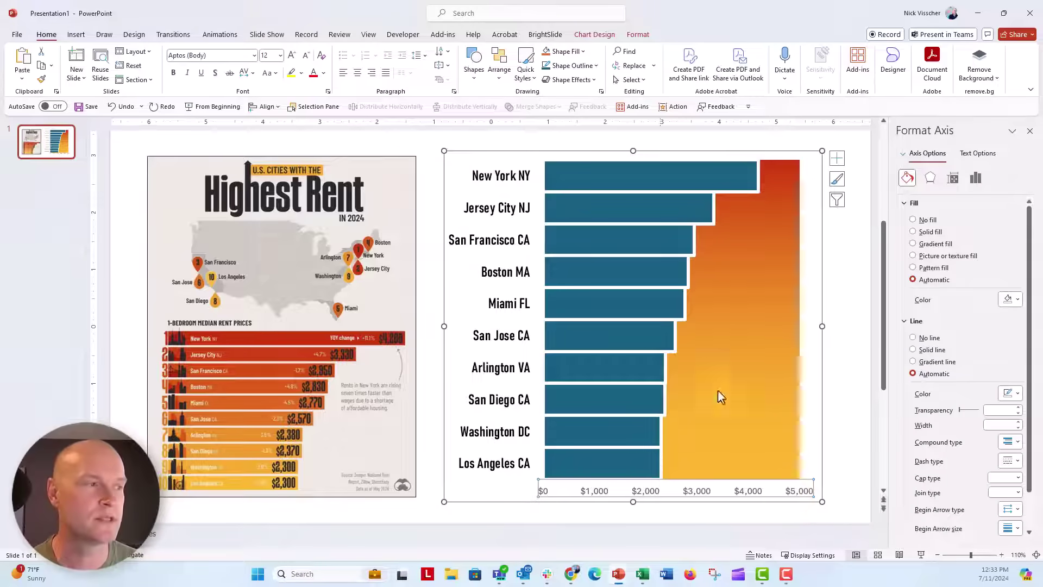
Step: Open the chart's data sheet, then move and enlarge it clear of the chart
right_click(562, 171)
key(Escape)
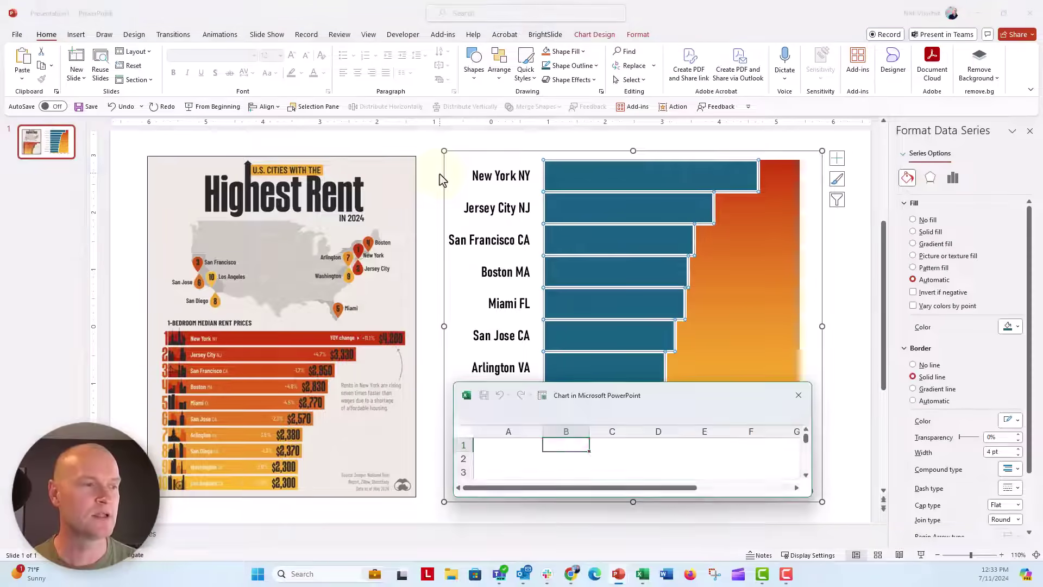
drag(659, 401, 294, 80)
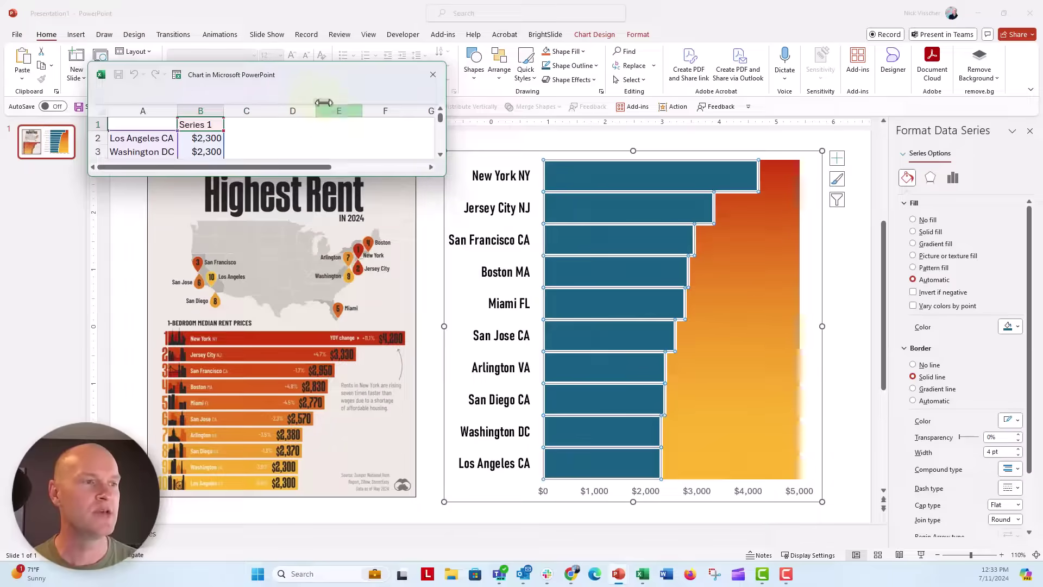
drag(444, 175, 375, 333)
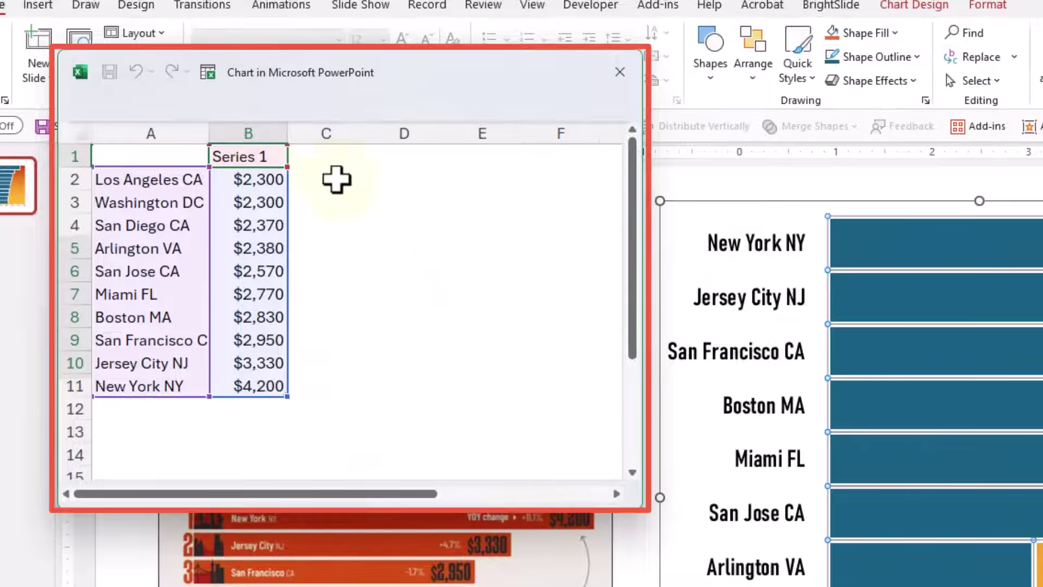
Step: Add a Helper column in C with =5000-[@[Series 1]] filled down
click(324, 158)
text(Helper)
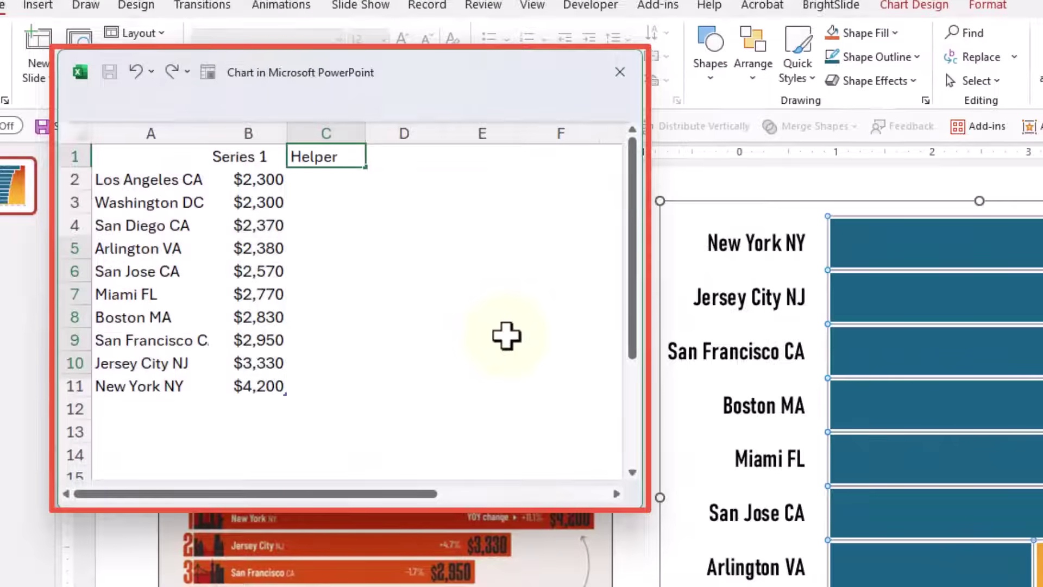
key(Return)
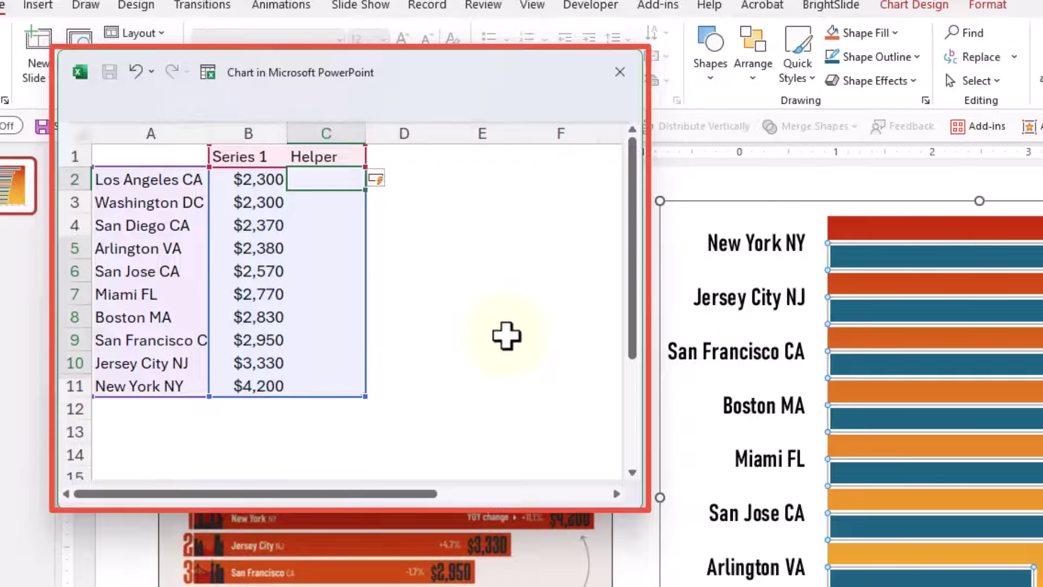
text(=5)
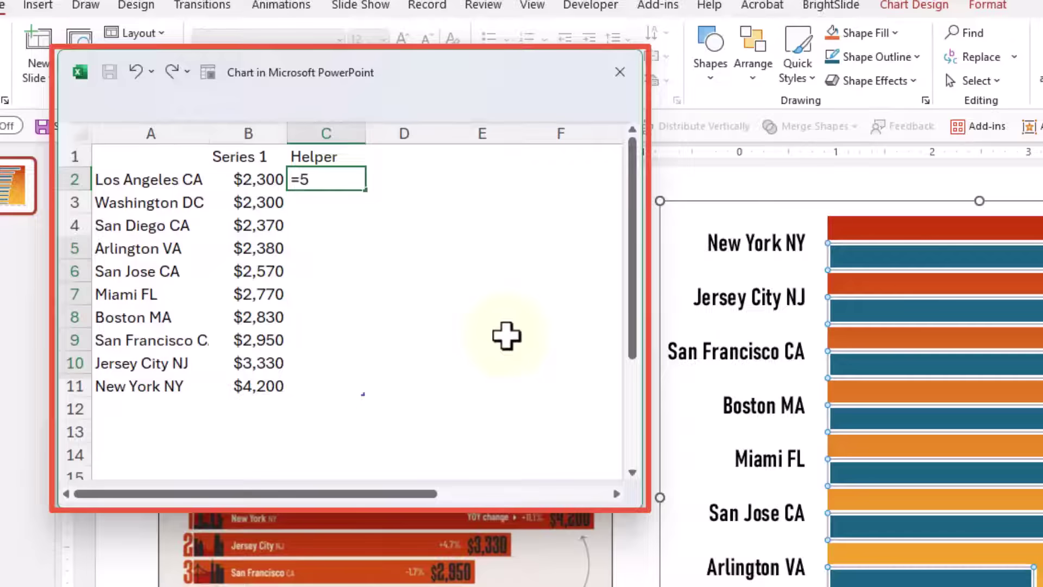
text(000-)
key(Left)
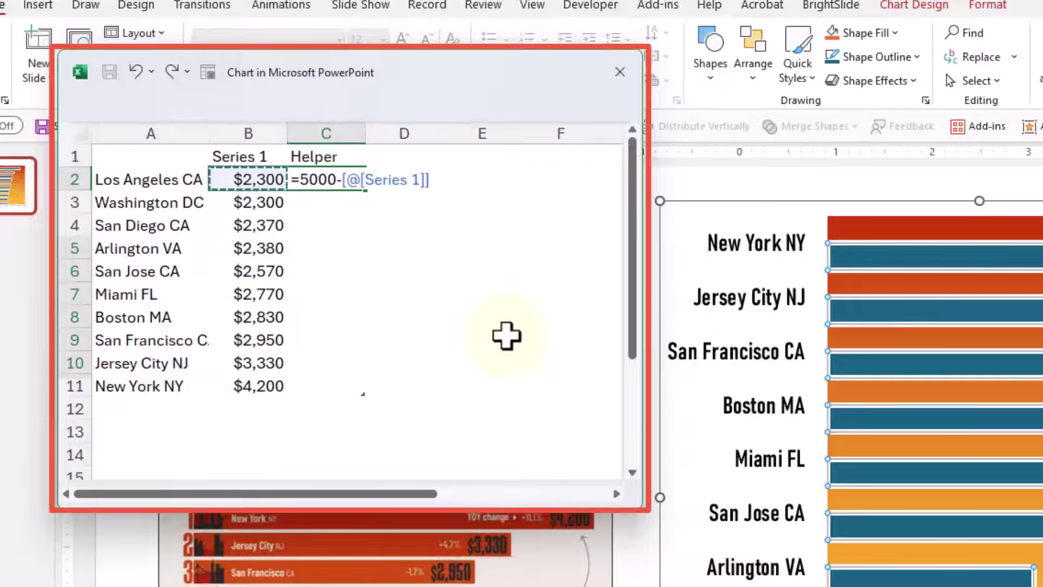
key(ctrl+Return)
key(Down)
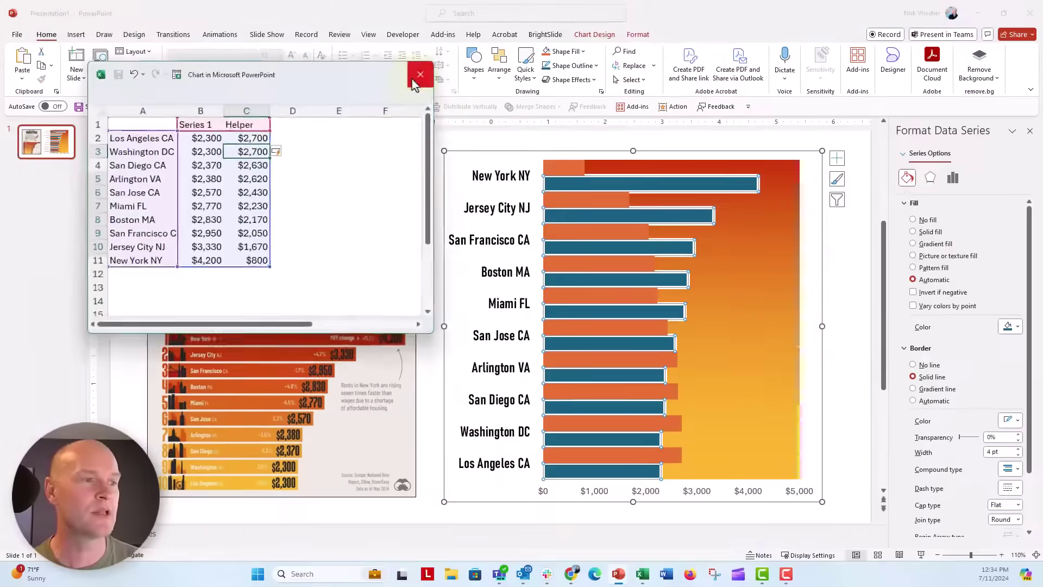
Step: Close the data sheet and change the chart type to Bar > Stacked Bar
click(620, 71)
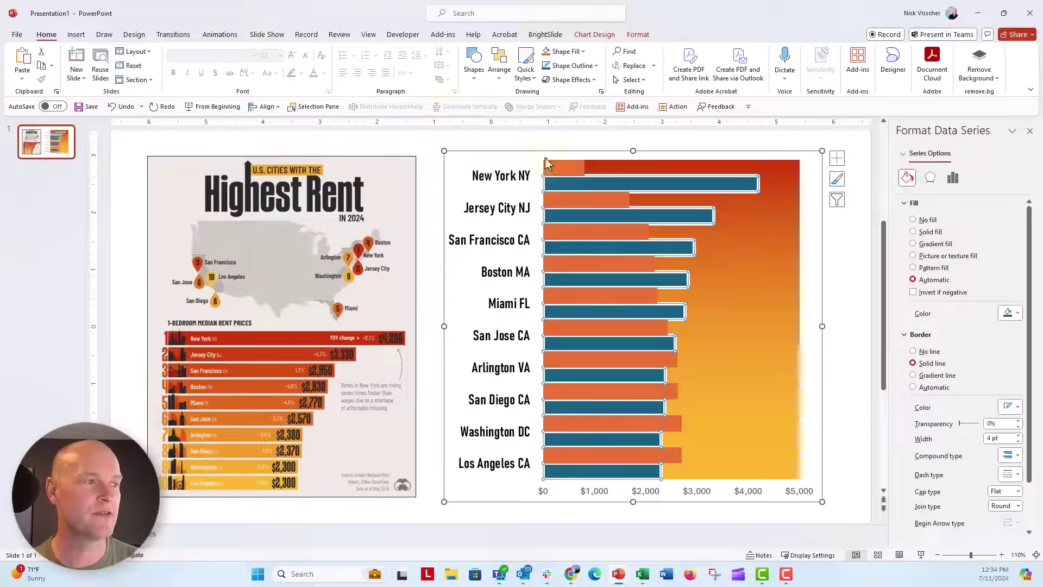
click(567, 171)
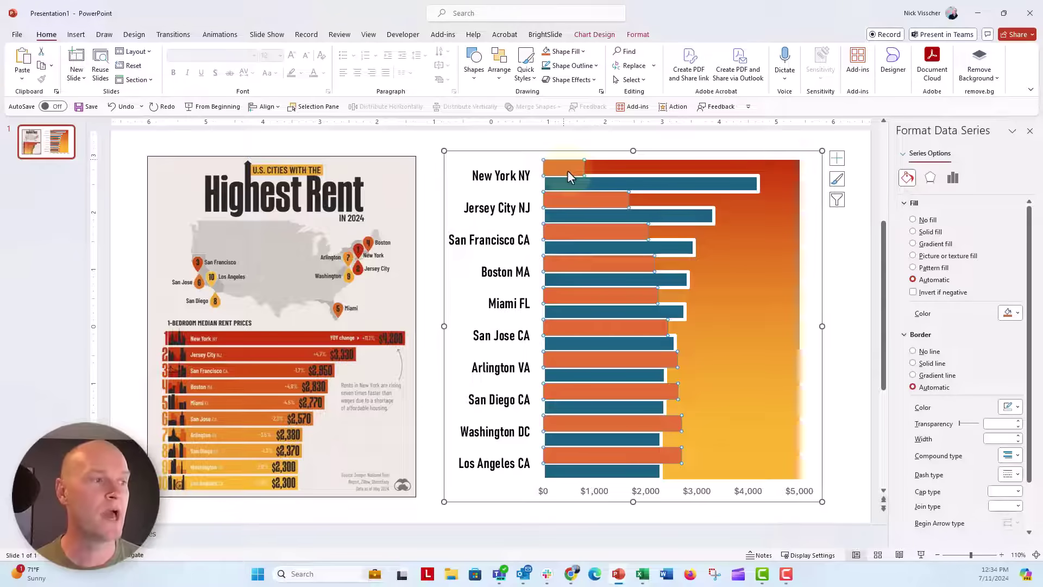
click(555, 152)
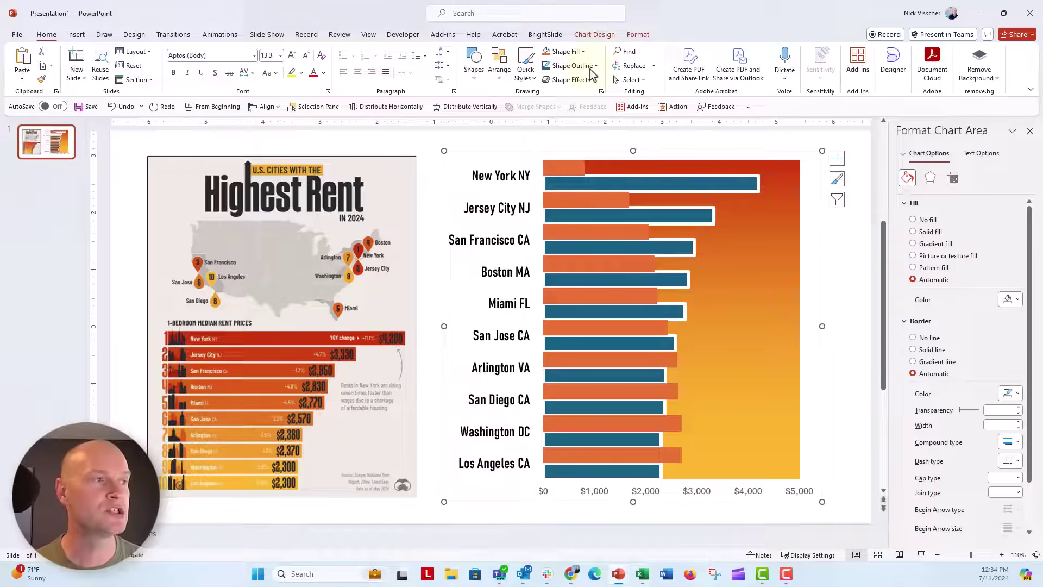
click(597, 35)
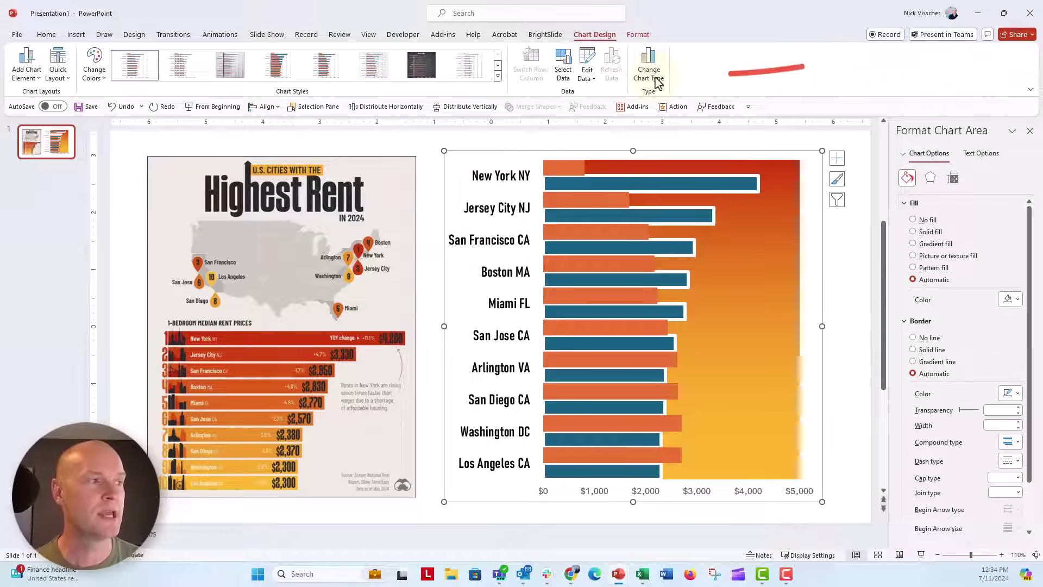
click(650, 70)
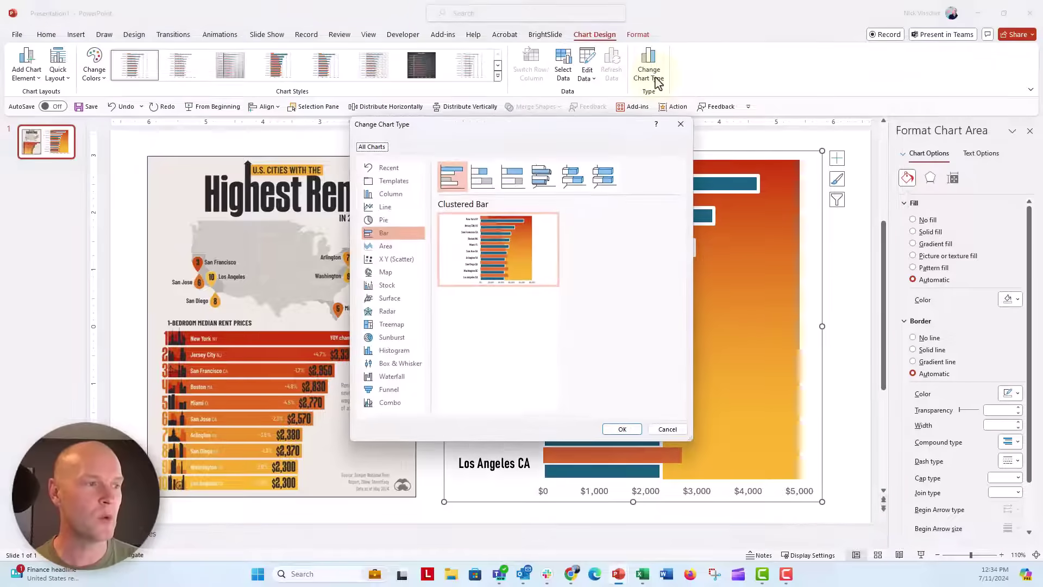
click(484, 180)
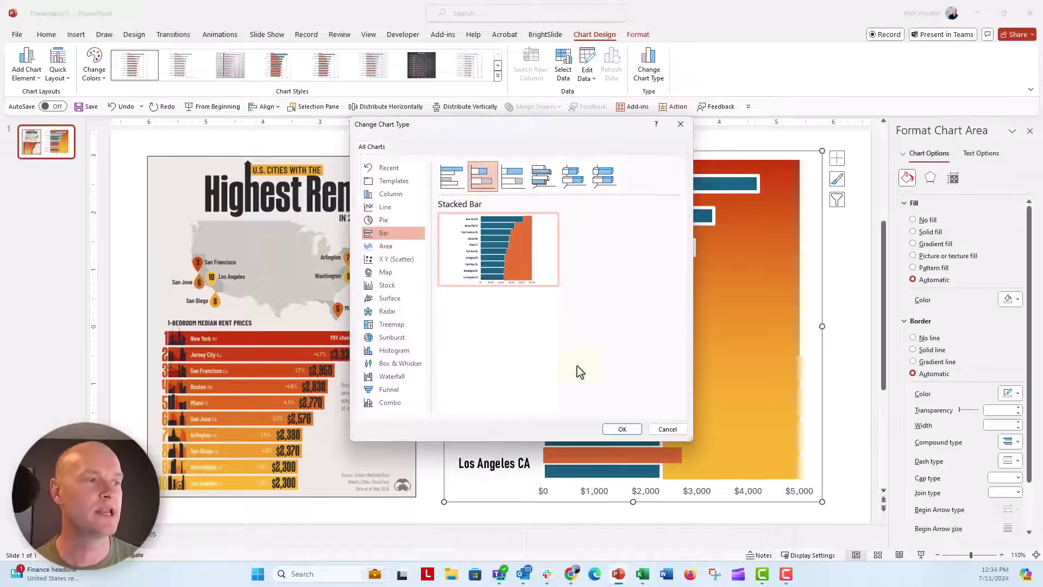
click(612, 433)
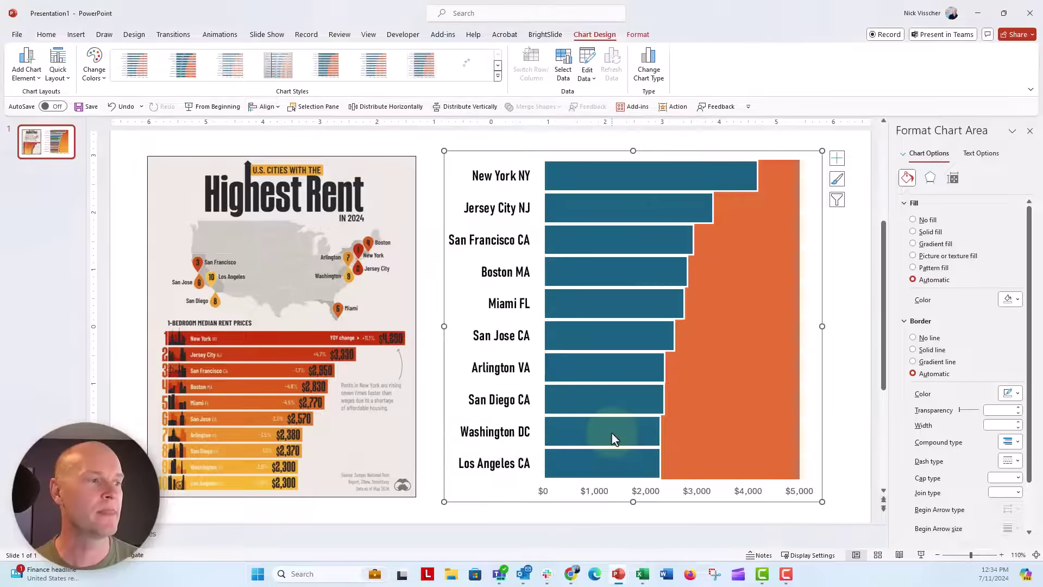
Step: Fill the Helper series with solid white and set the rent bars to No fill
click(775, 186)
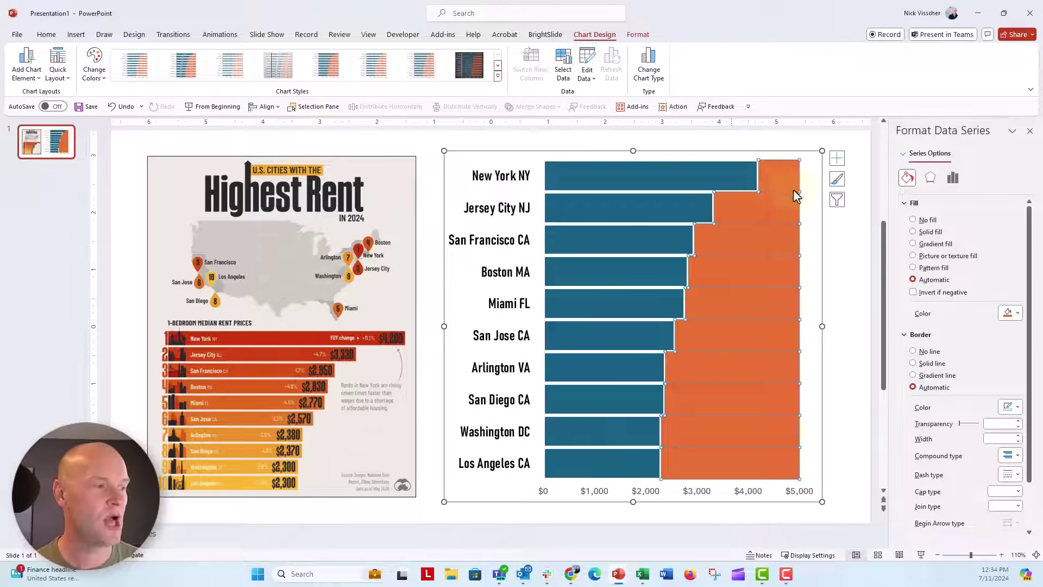
click(929, 232)
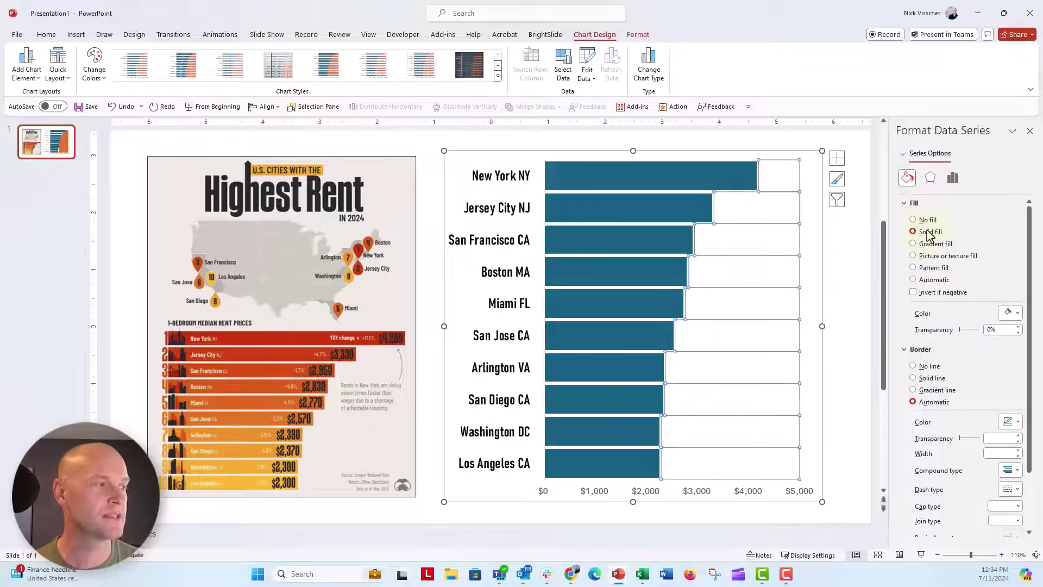
click(560, 179)
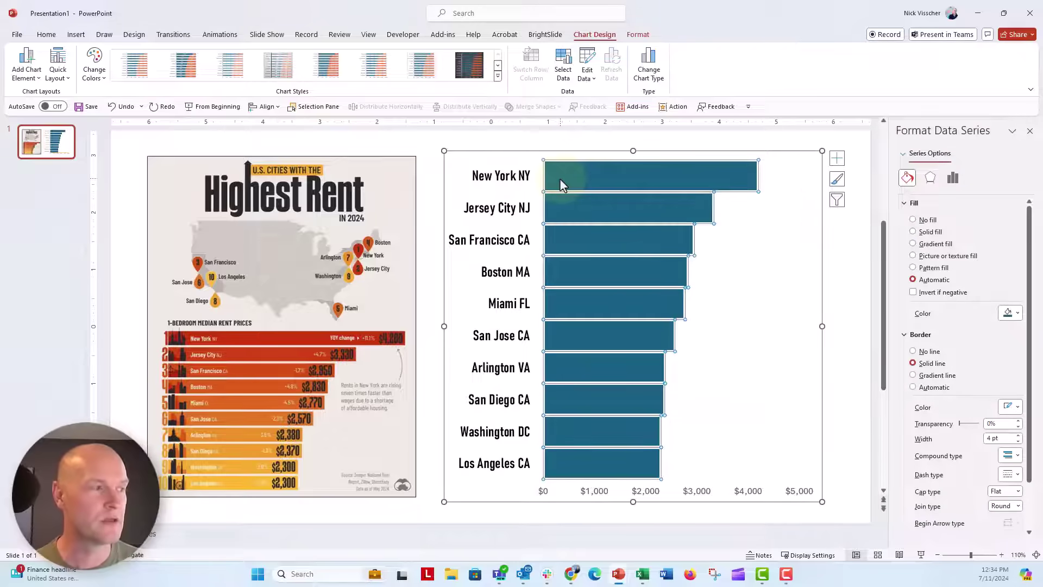
click(914, 220)
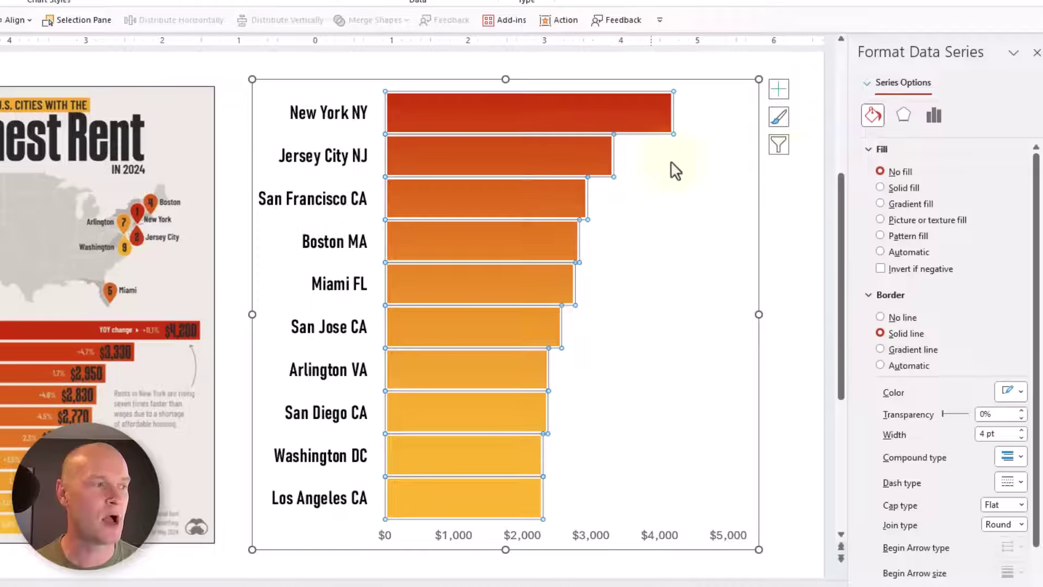
click(652, 168)
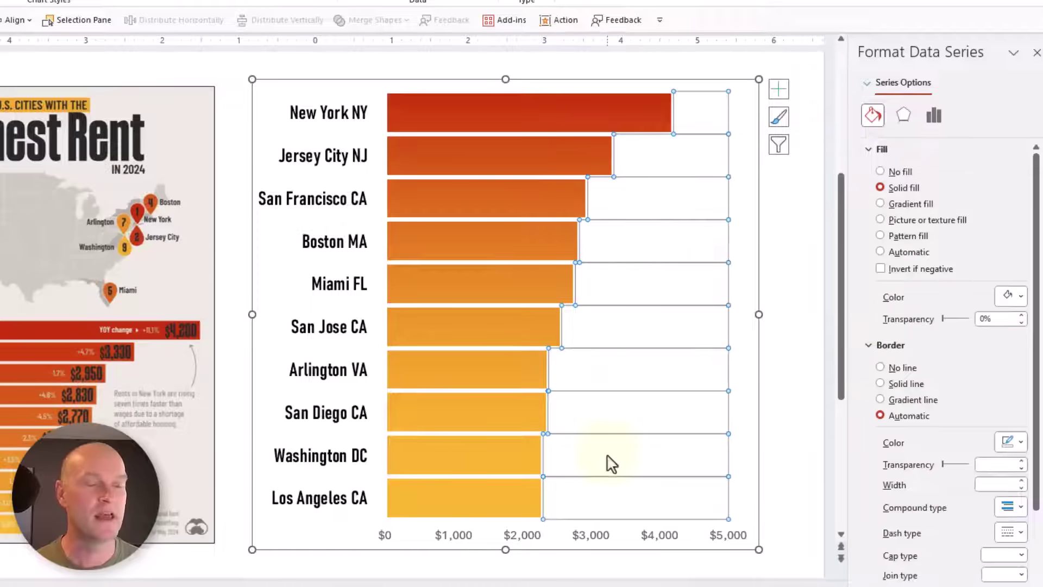
mouse_move(612, 463)
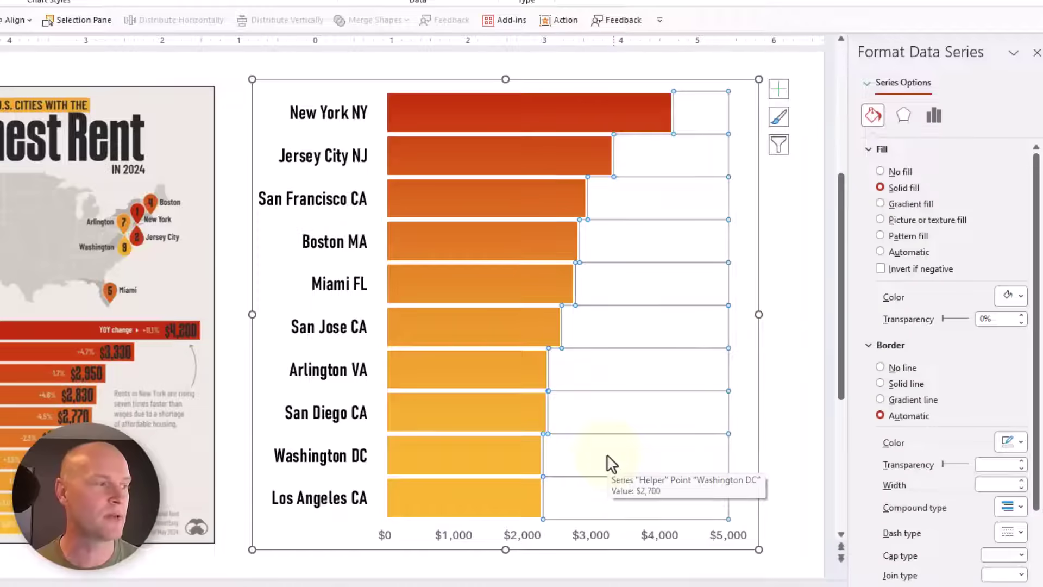
click(775, 353)
Step: Add data labels to the rent bars
click(400, 113)
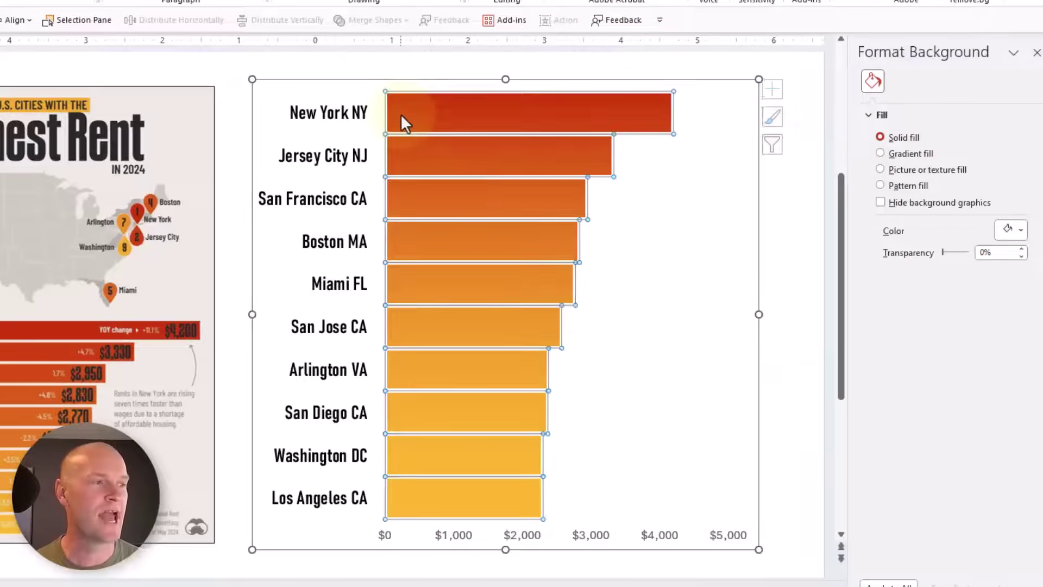
right_click(400, 118)
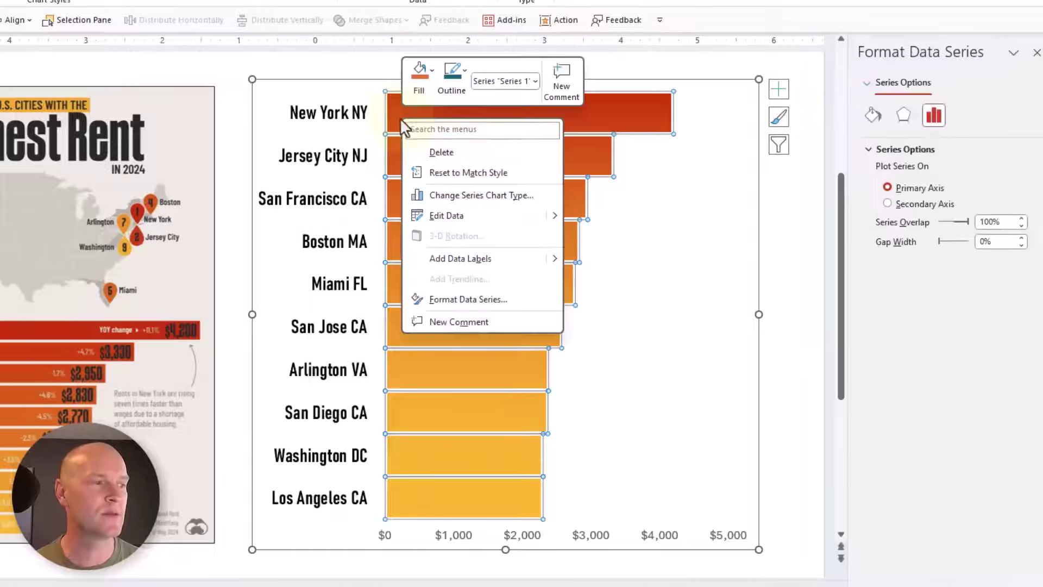
click(422, 259)
click(488, 155)
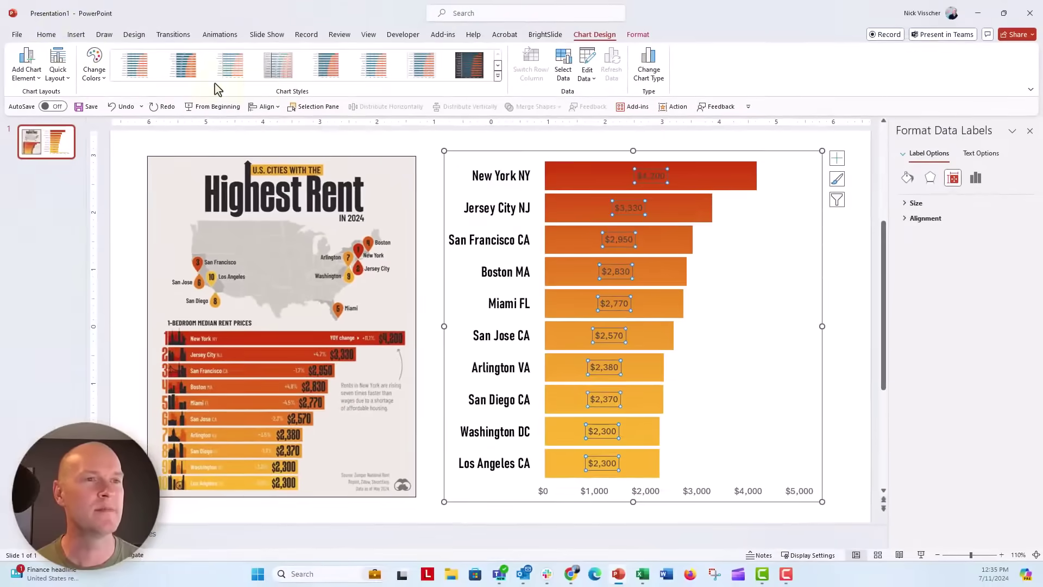
Step: Make the value labels bold, black and 16 pt, positioned at Inside End
click(47, 35)
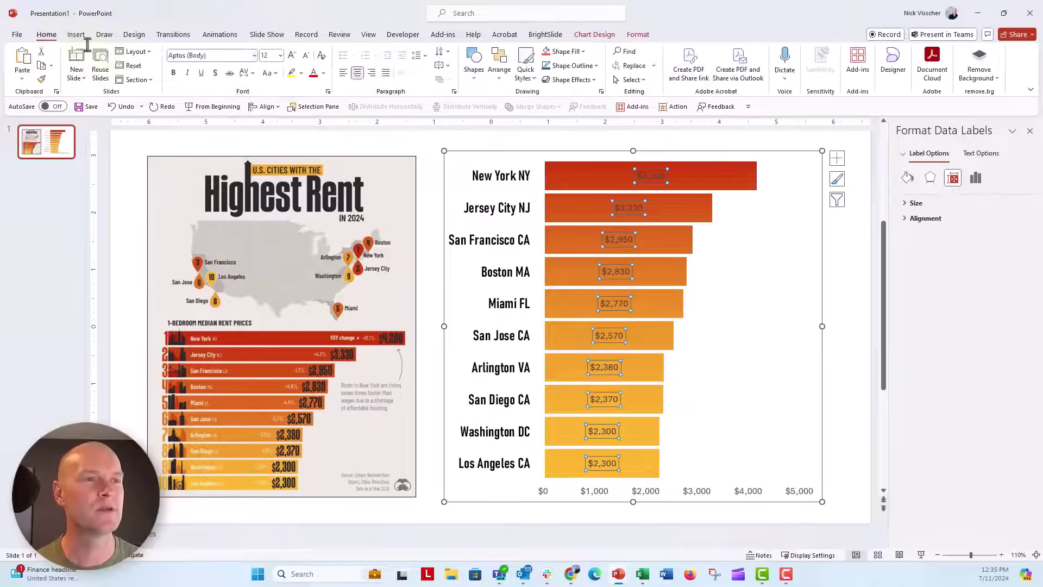
click(174, 74)
click(324, 74)
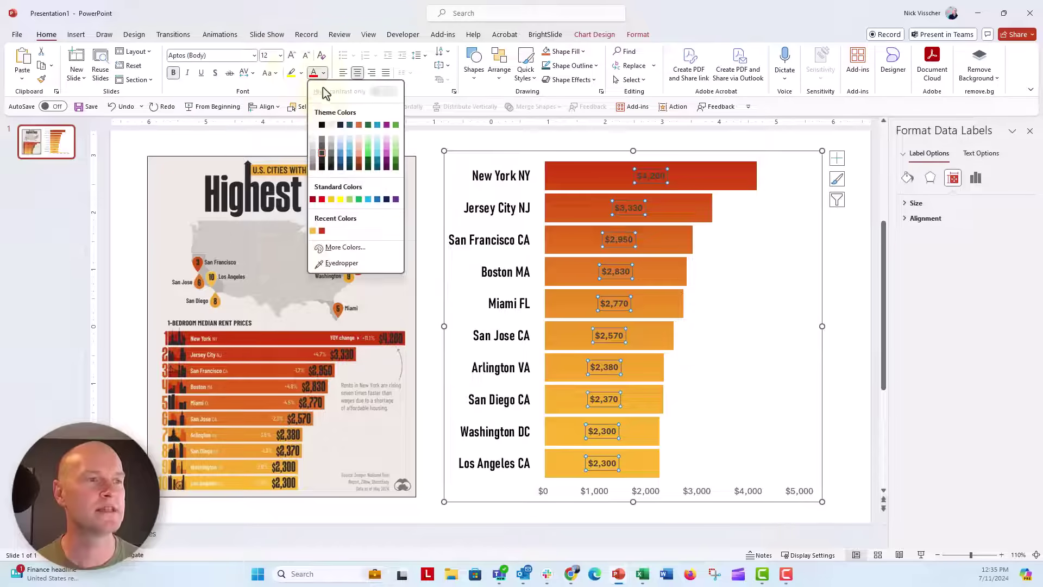
click(322, 125)
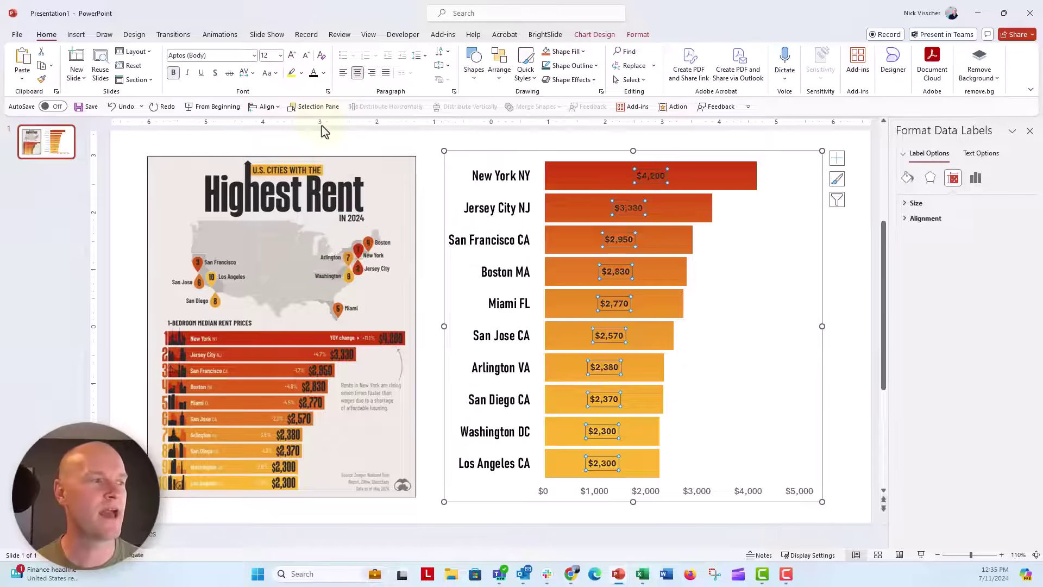
click(980, 184)
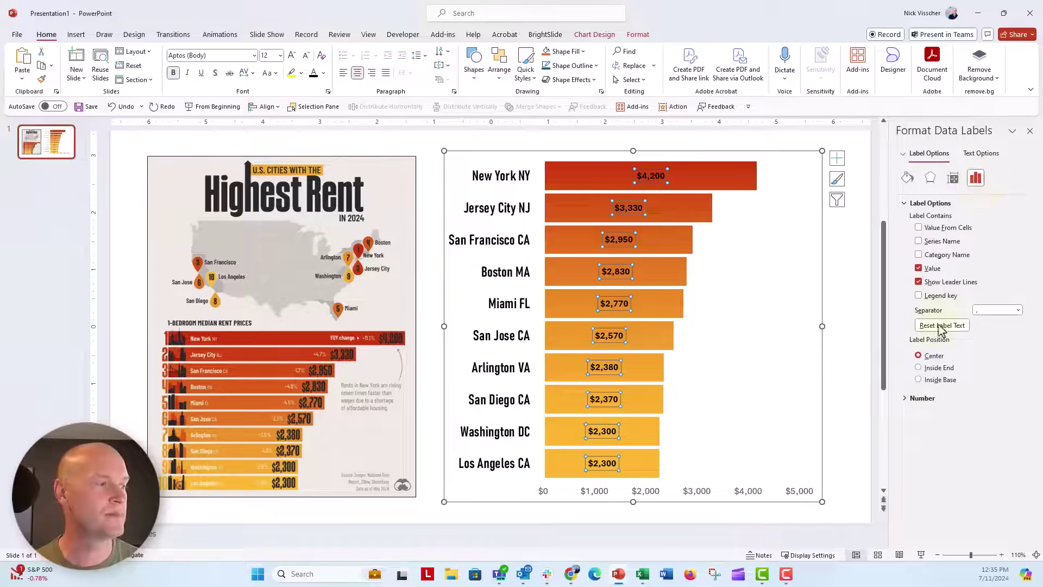
click(920, 368)
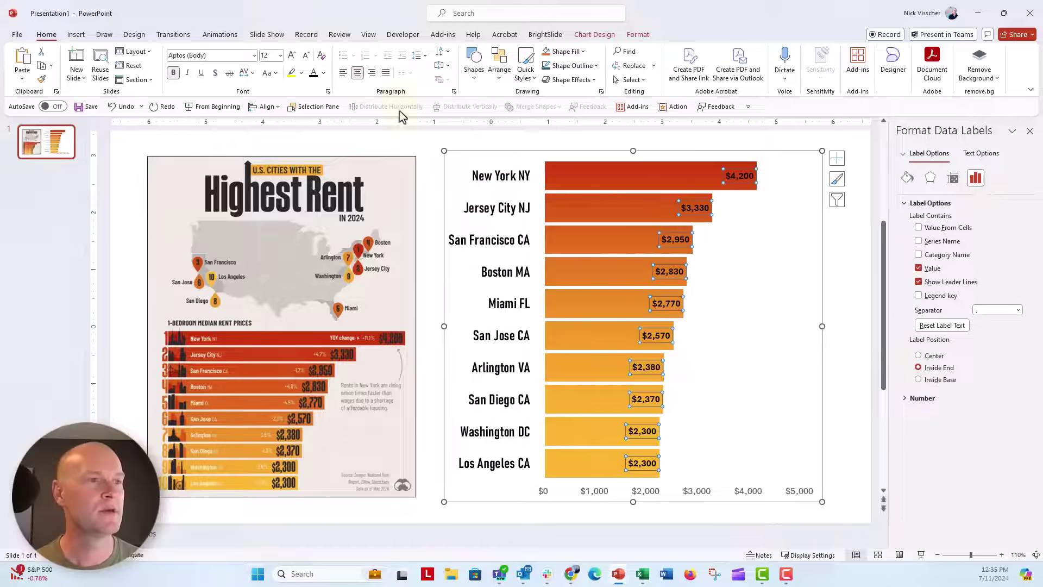
click(292, 56)
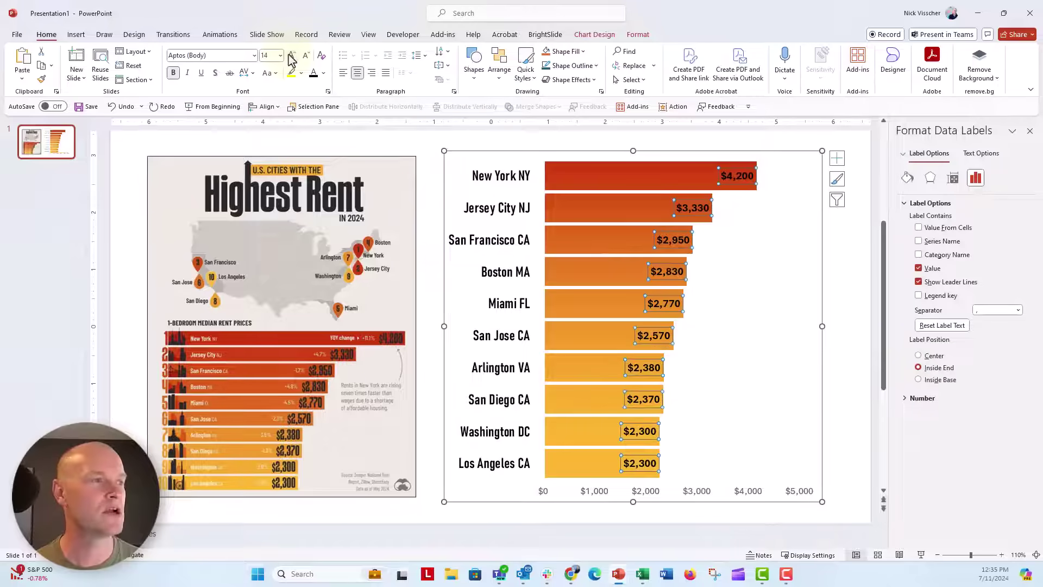
click(292, 57)
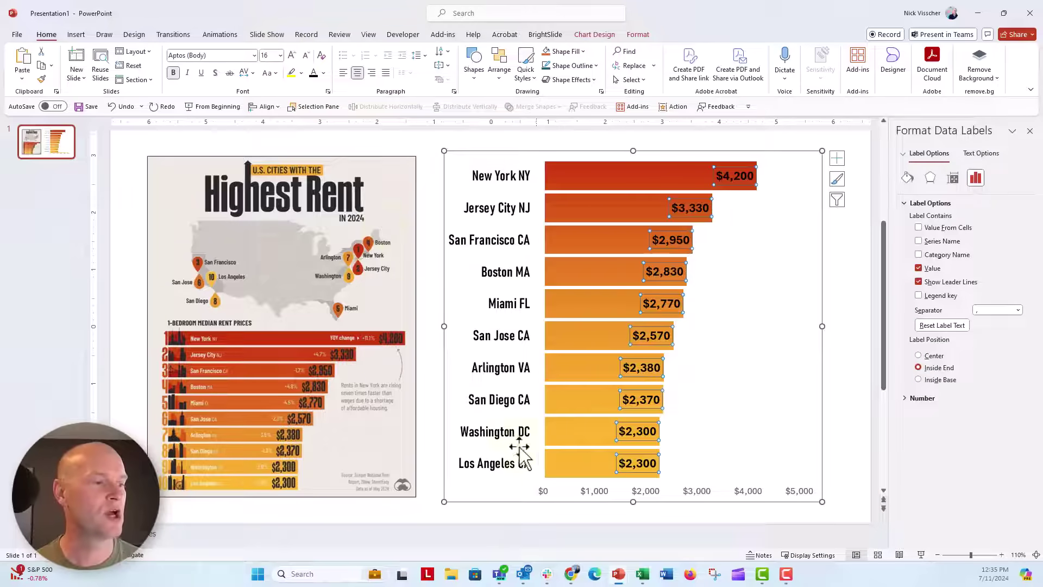
Step: Delete the chart's horizontal $0–$5,000 value axis
click(546, 494)
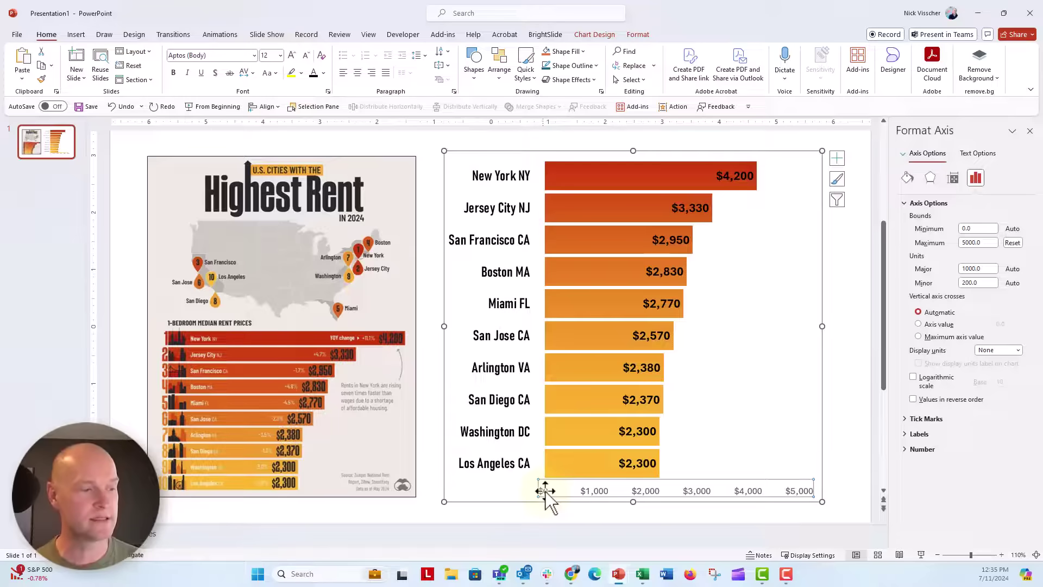
key(Delete)
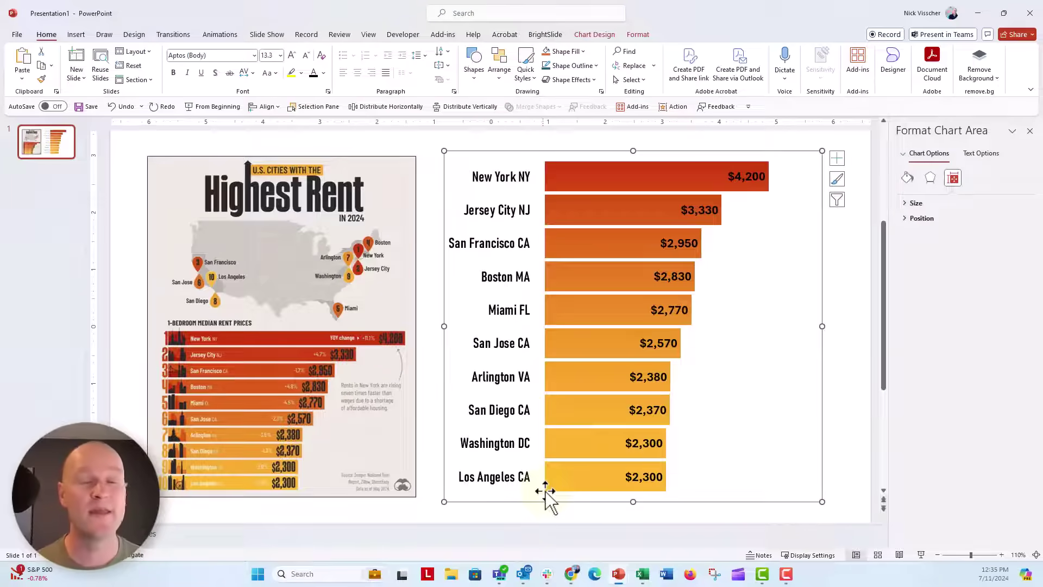